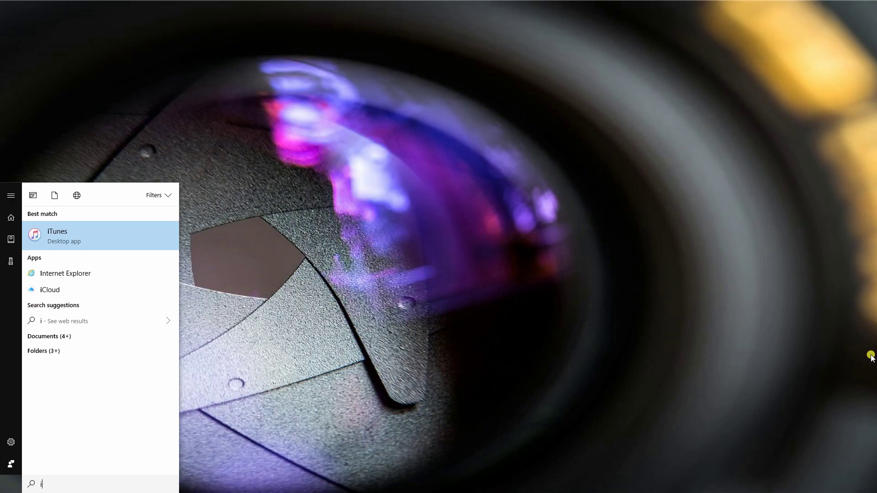
Launch iTunes, choose Restore Backup for the iPad, then download the ApowerRescue installer.
{"action": "key", "text": "Return"}
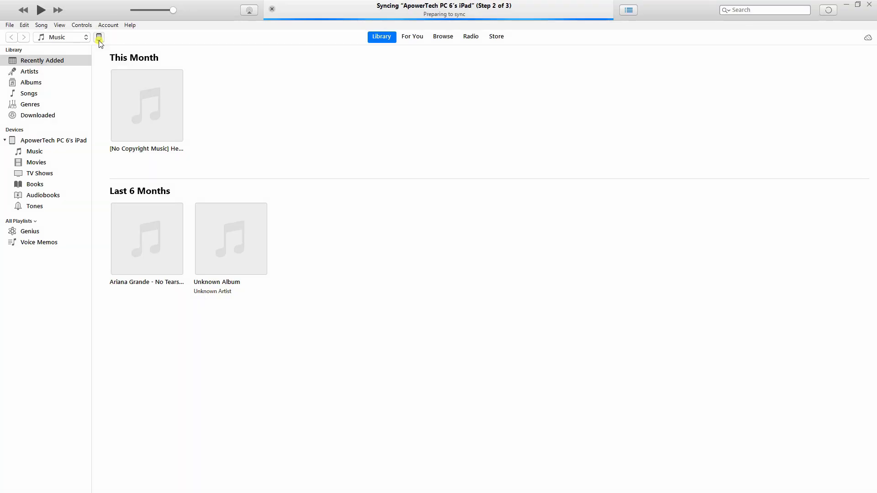
{"action": "left_click", "coordinate": [98, 39]}
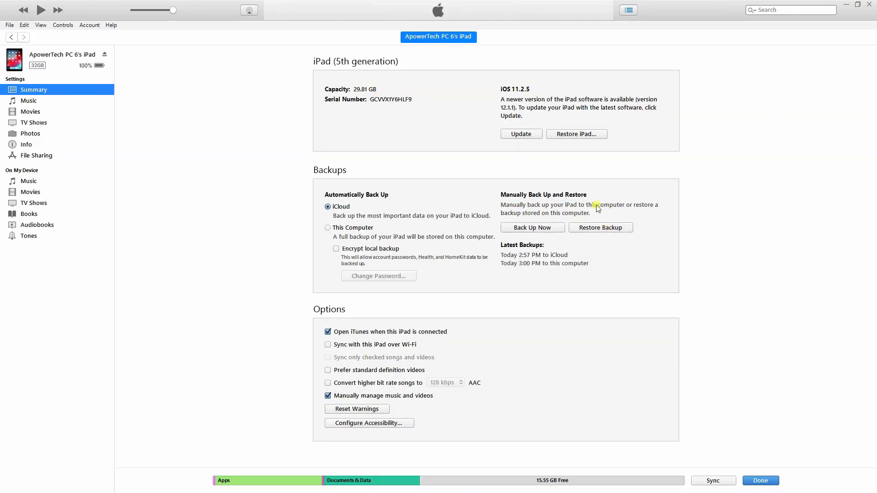
{"action": "left_click", "coordinate": [607, 229]}
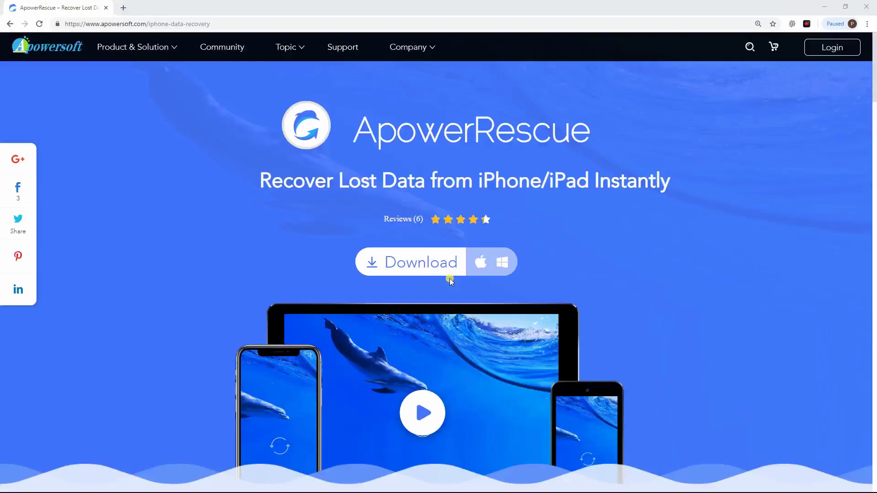
{"action": "left_click", "coordinate": [440, 263]}
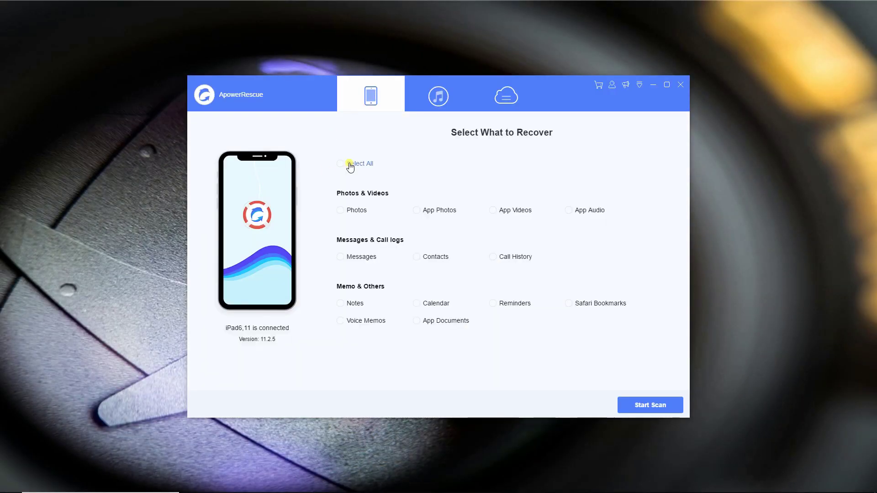
Tick Select All so every iPad data category is marked for recovery.
{"action": "left_click", "coordinate": [342, 164]}
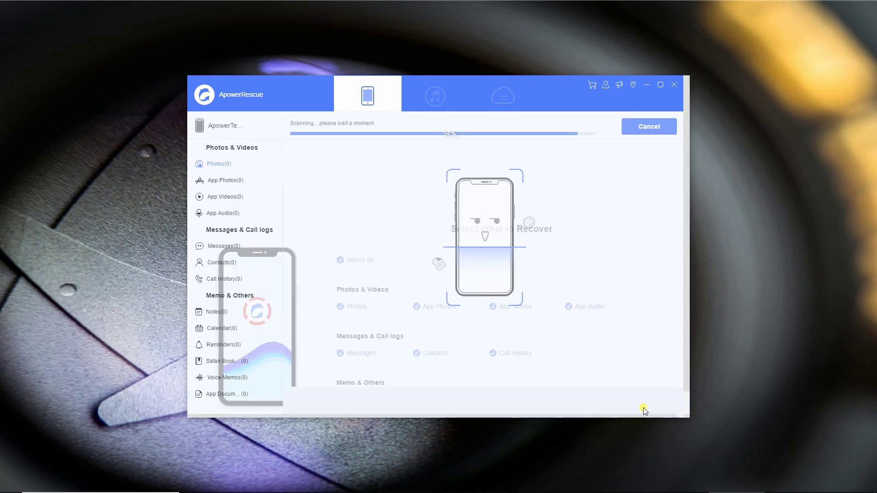
Open the App Videos category in the sidebar to list its recoverable videos.
{"action": "left_click", "coordinate": [233, 199]}
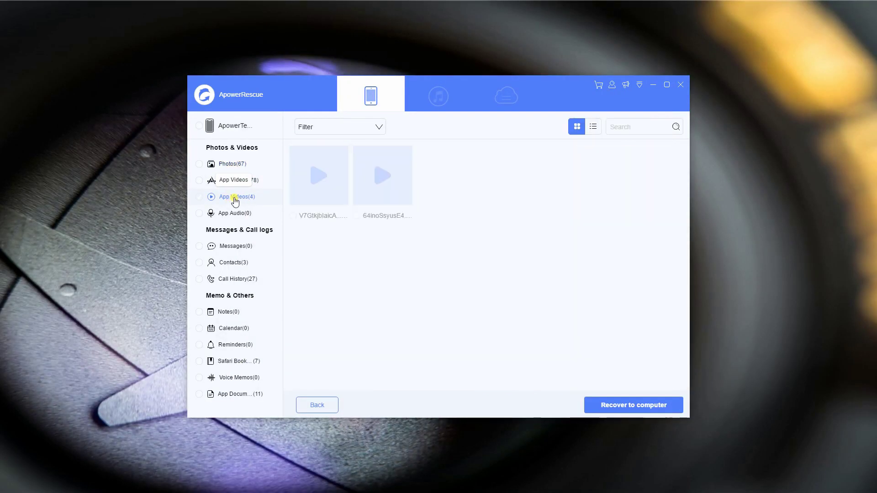